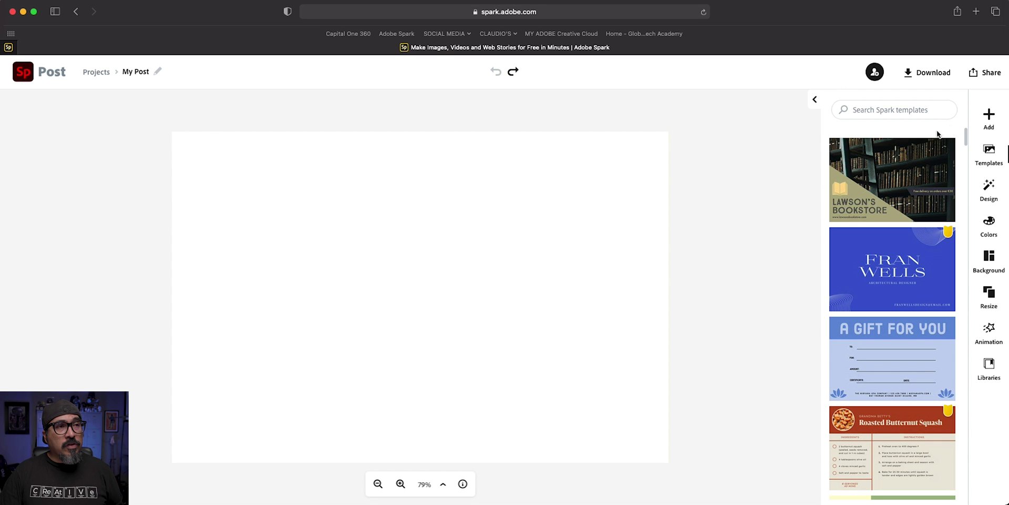
Upload the DSCF0205.JPG photo and place it on the canvas
click(991, 115)
click(886, 120)
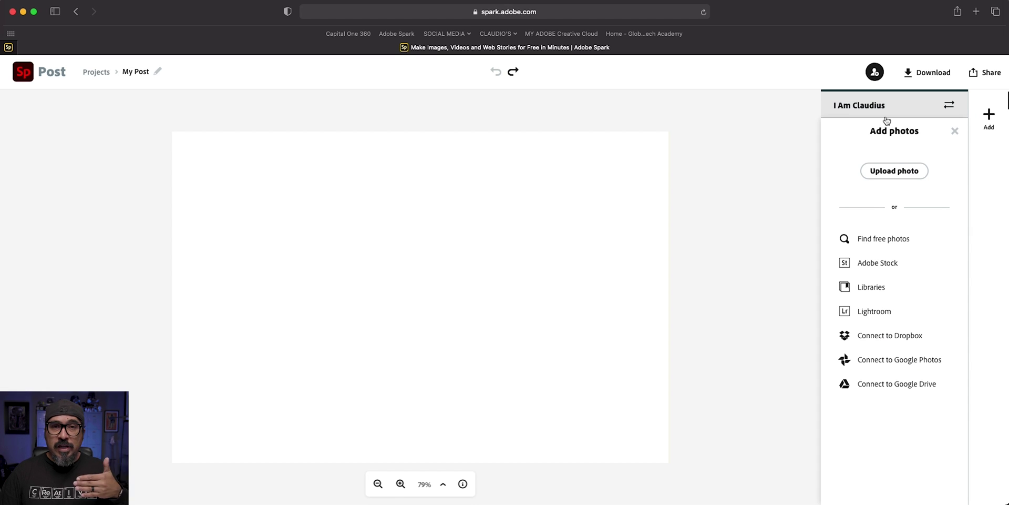
click(895, 169)
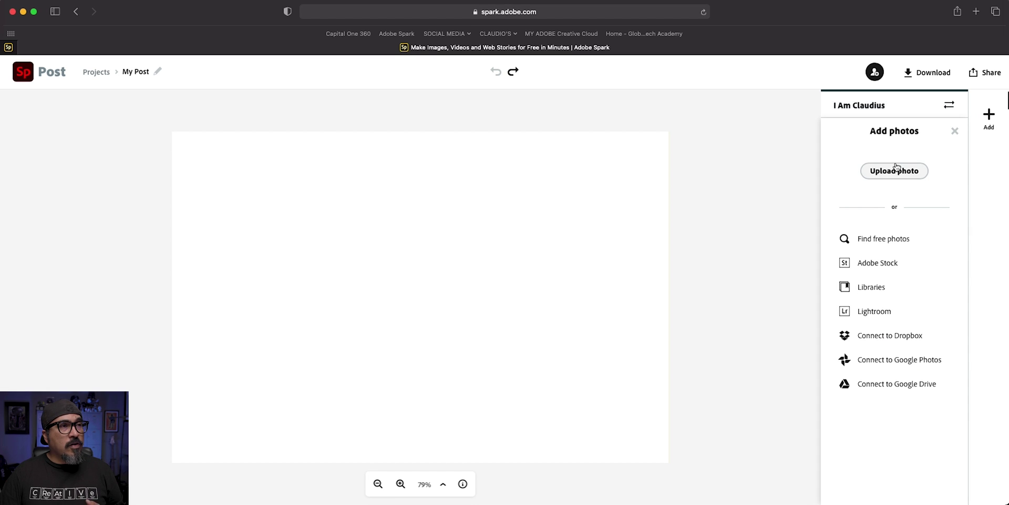
click(813, 139)
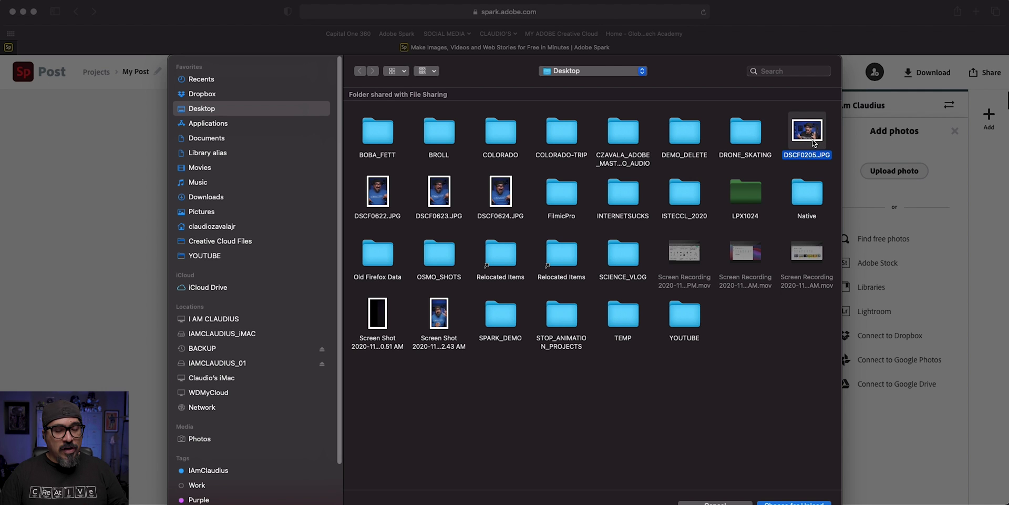
double_click(812, 139)
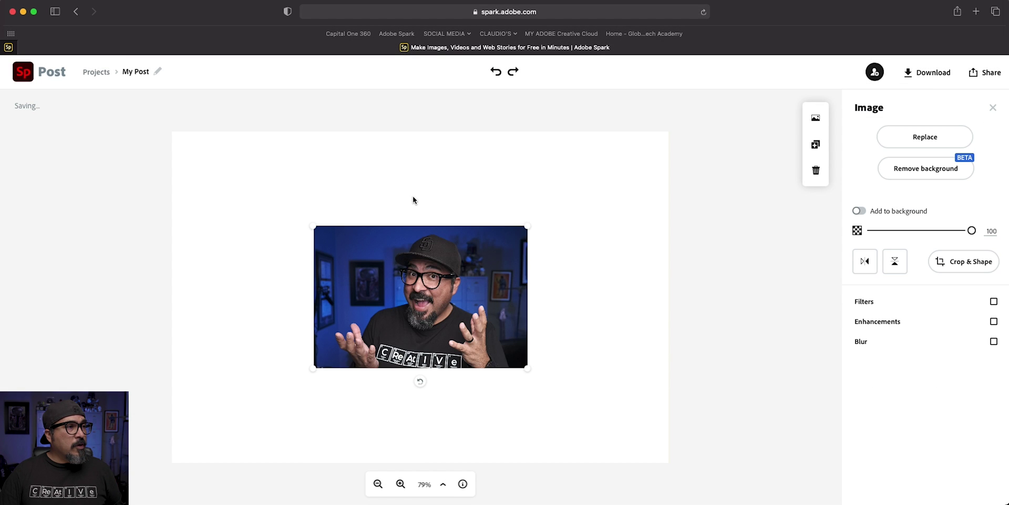
Resize the man-in-cap photo to fill the whole canvas and centre it
drag(522, 370, 661, 472)
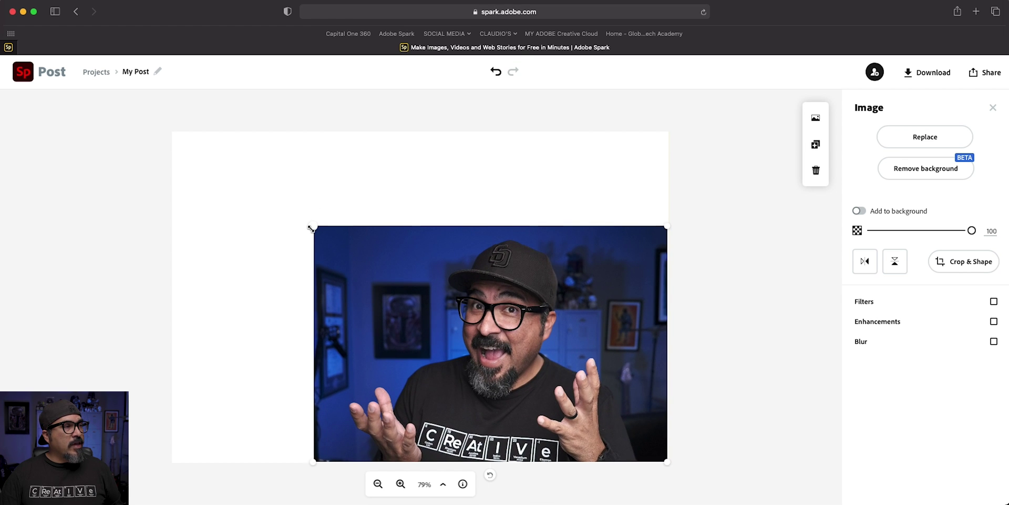
drag(313, 227, 182, 118)
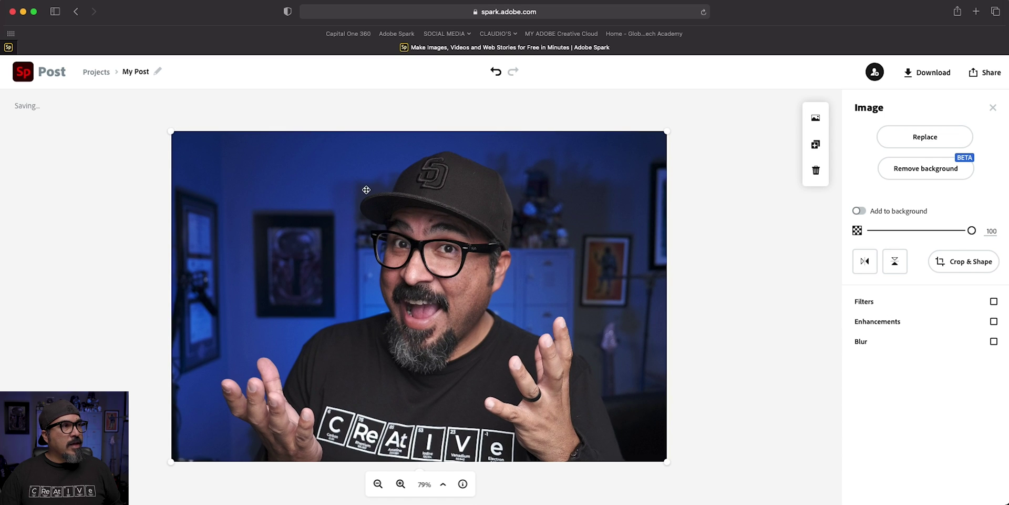
drag(367, 193, 364, 191)
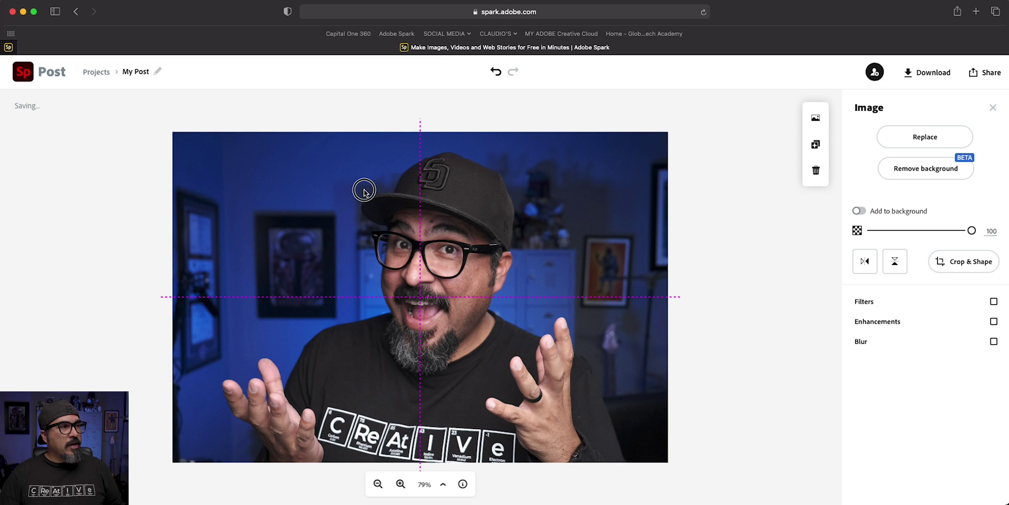
drag(364, 190, 365, 190)
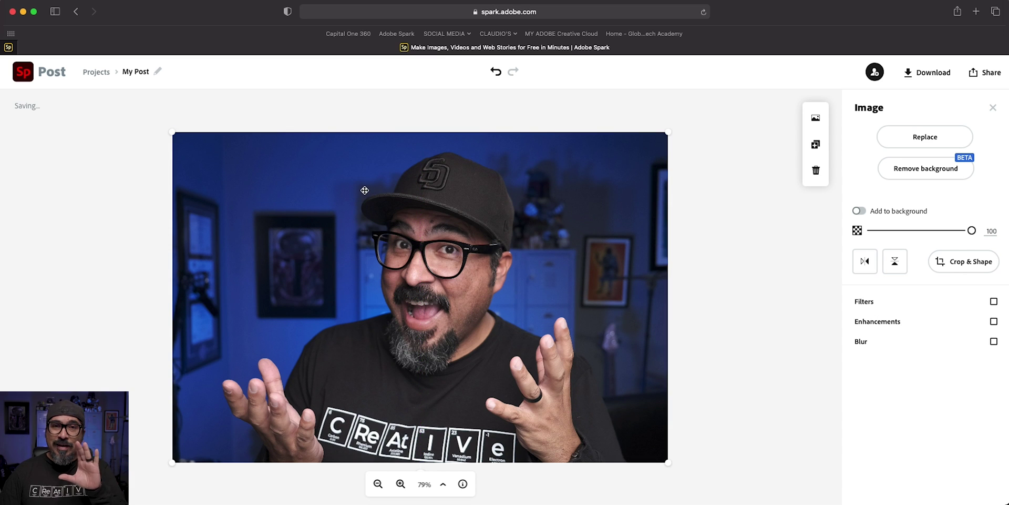
click(340, 364)
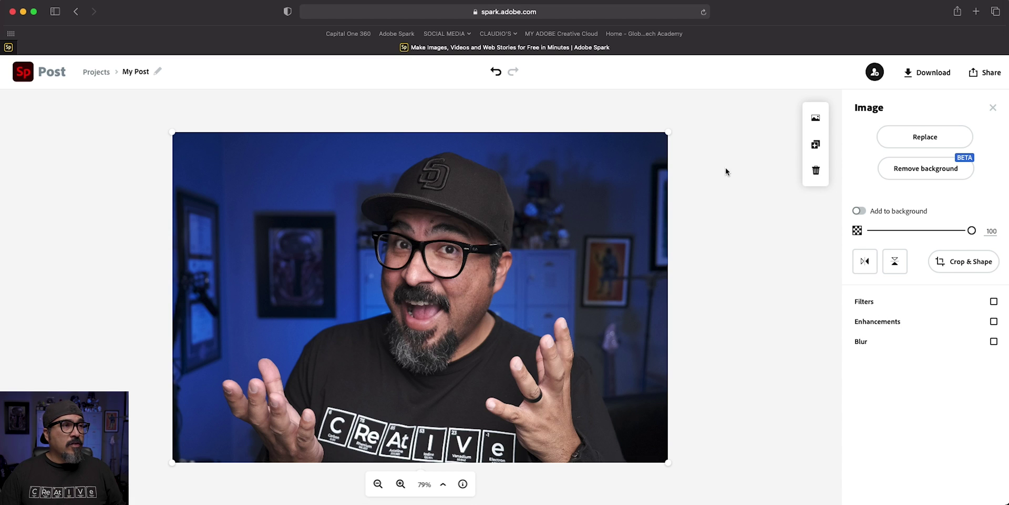
Duplicate the photo, remove the copy's background, and align the cutout exactly over the original
click(816, 153)
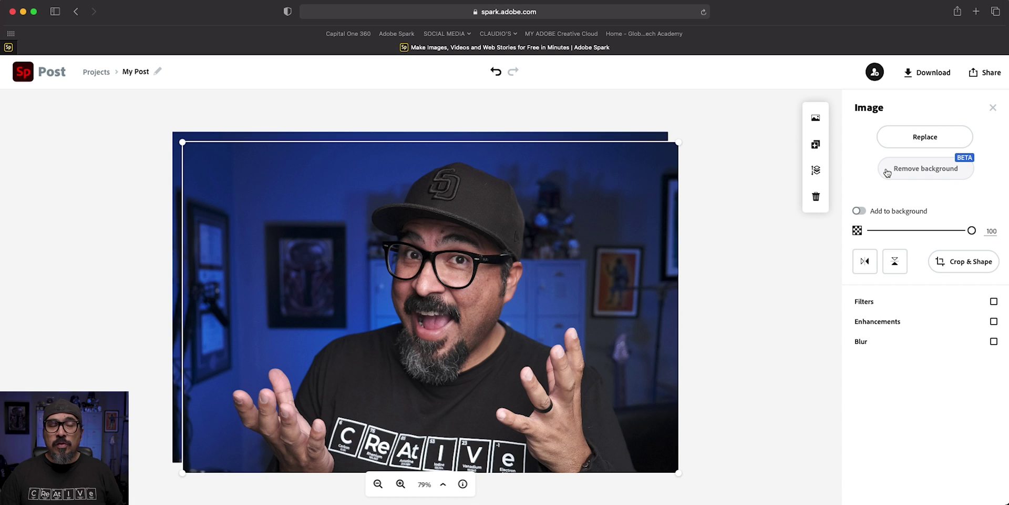
click(887, 172)
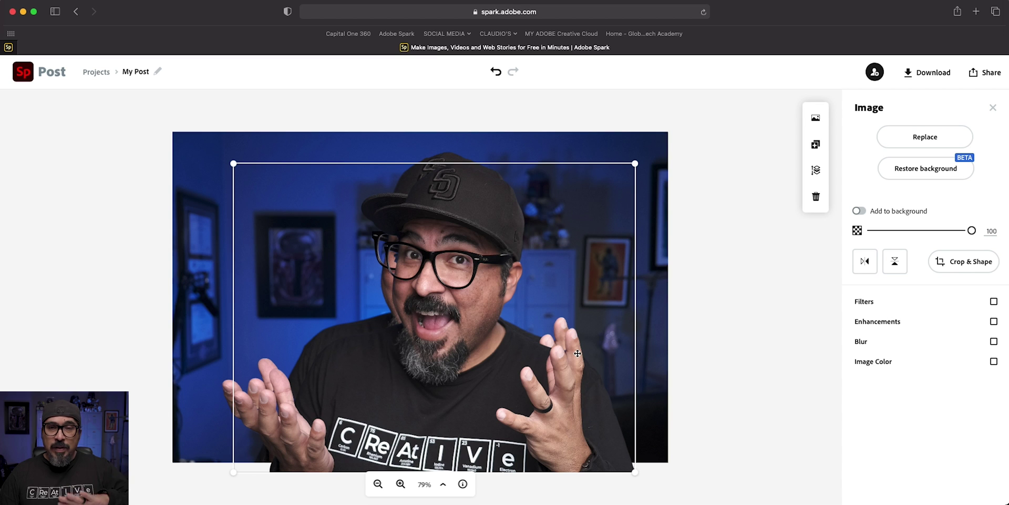
drag(388, 367, 447, 366)
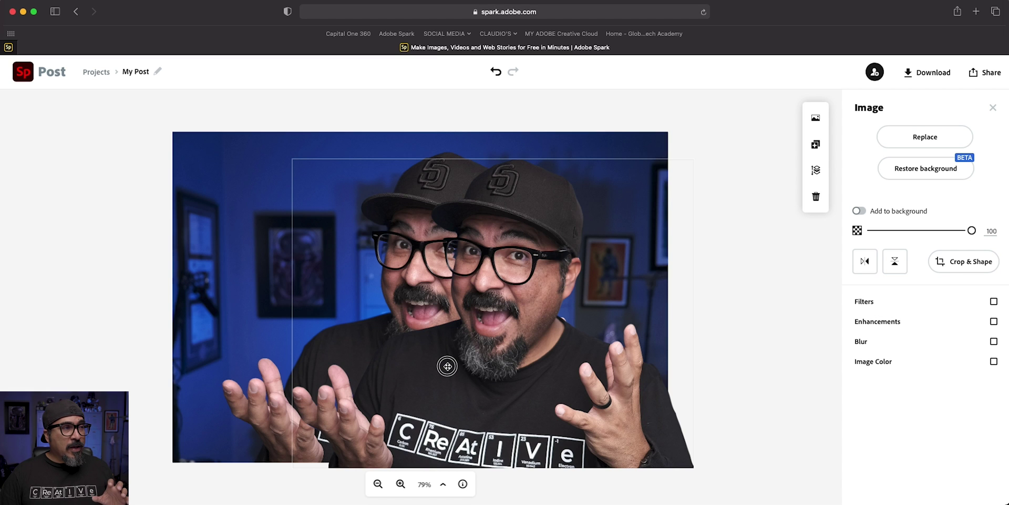
drag(447, 366, 373, 364)
key(Right)
key(Right)
key(Right)
key(Right)
key(Right)
key(Right)
key(Right)
key(Right)
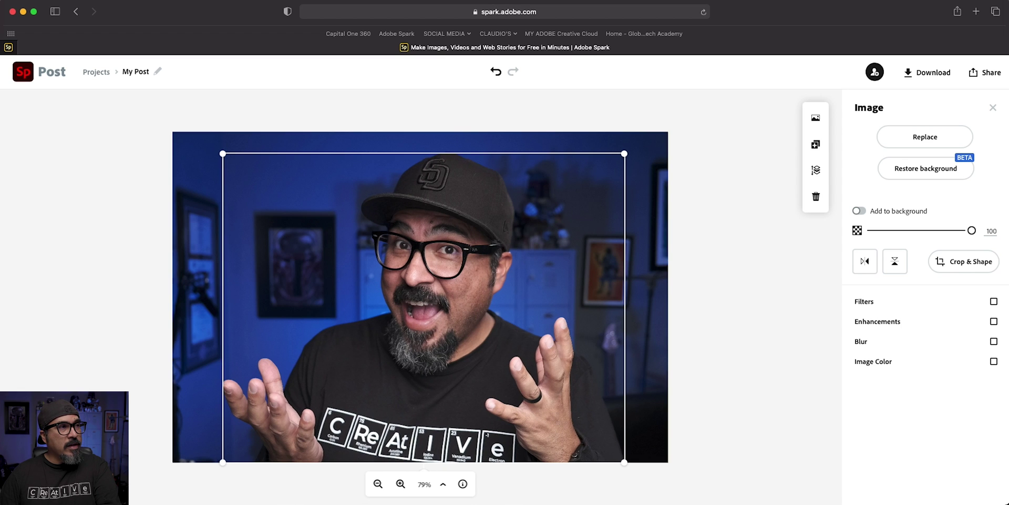
click(373, 364)
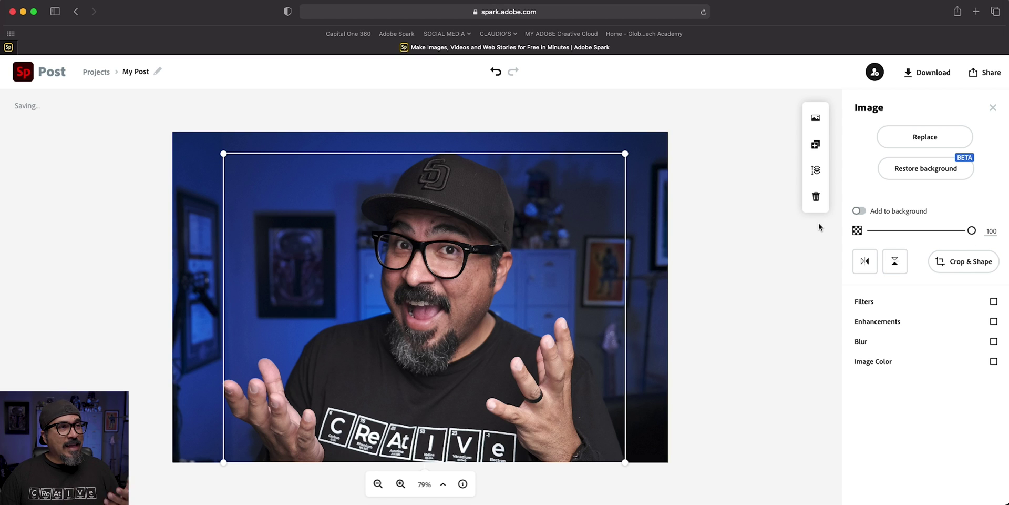
Add a new text box reading 'TEXT LAYER' pasted repeatedly over several lines
click(808, 250)
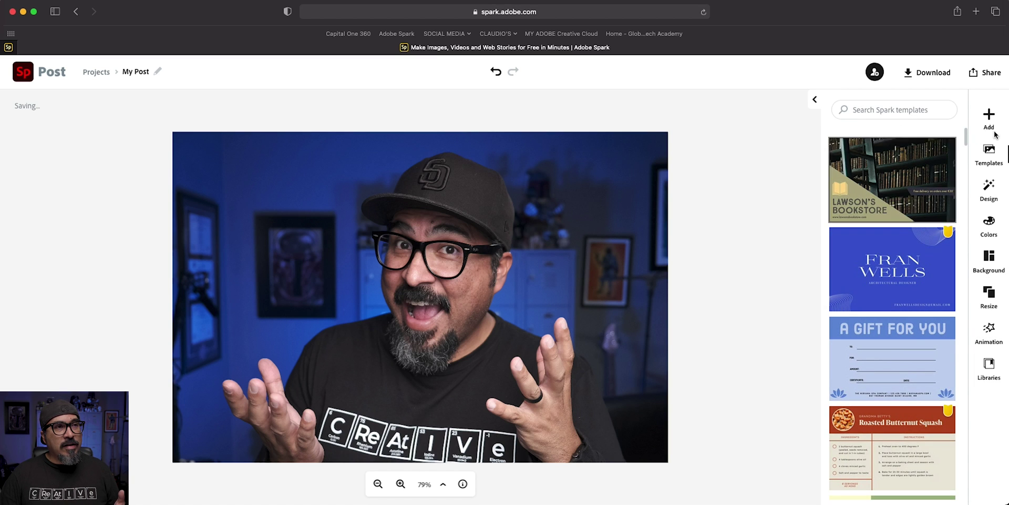
click(987, 113)
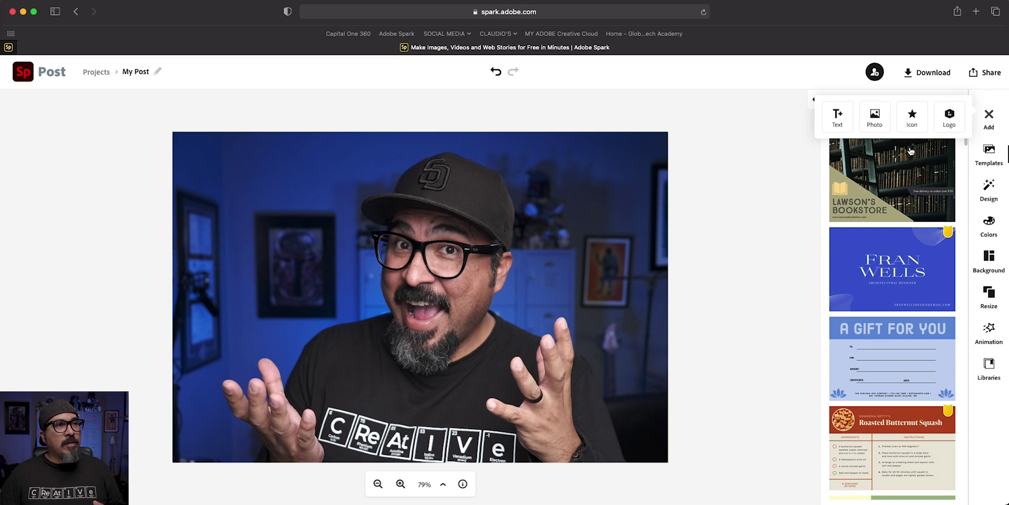
click(829, 126)
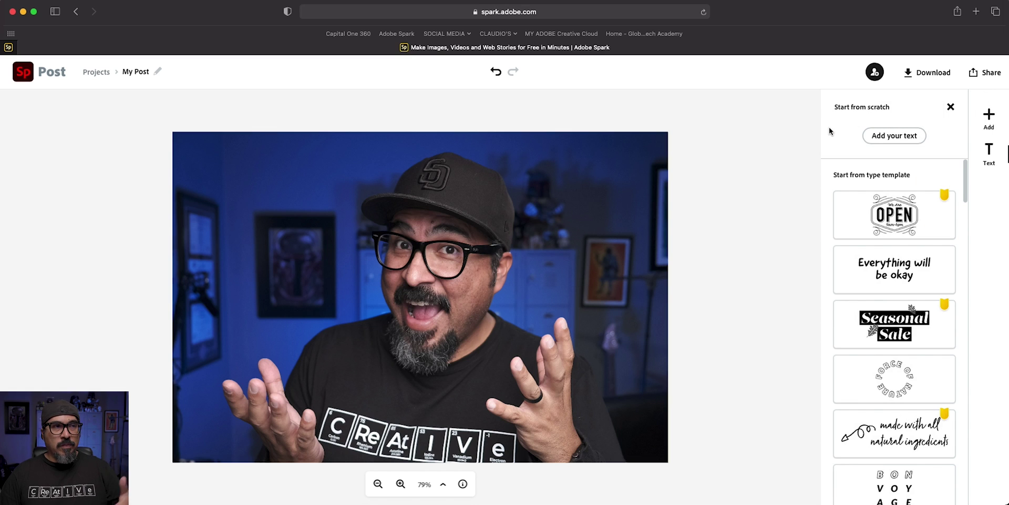
click(896, 137)
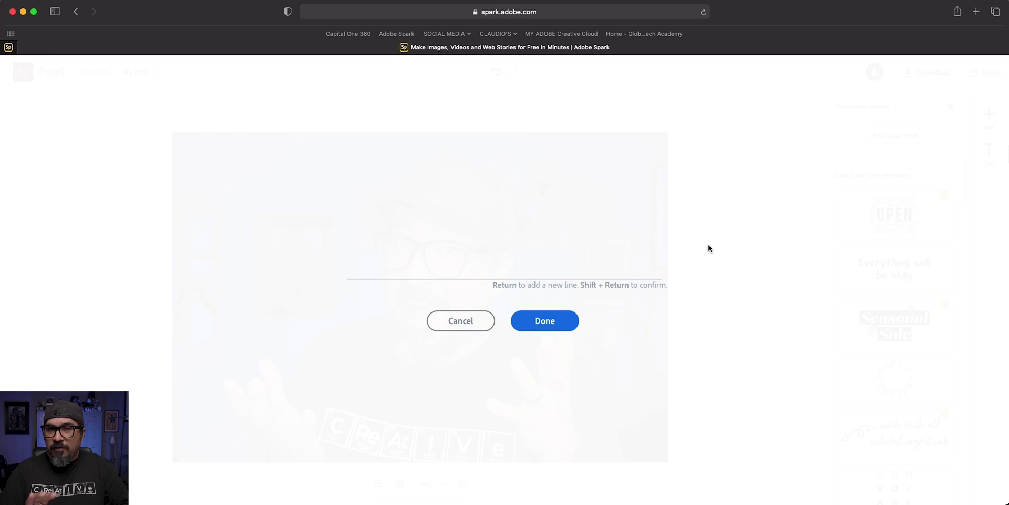
text(TEXT )
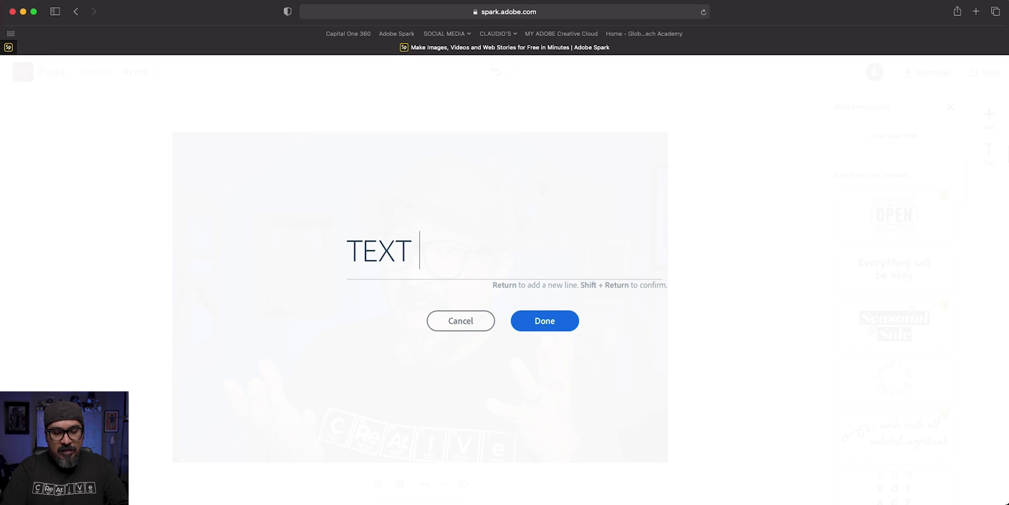
text(LAYER)
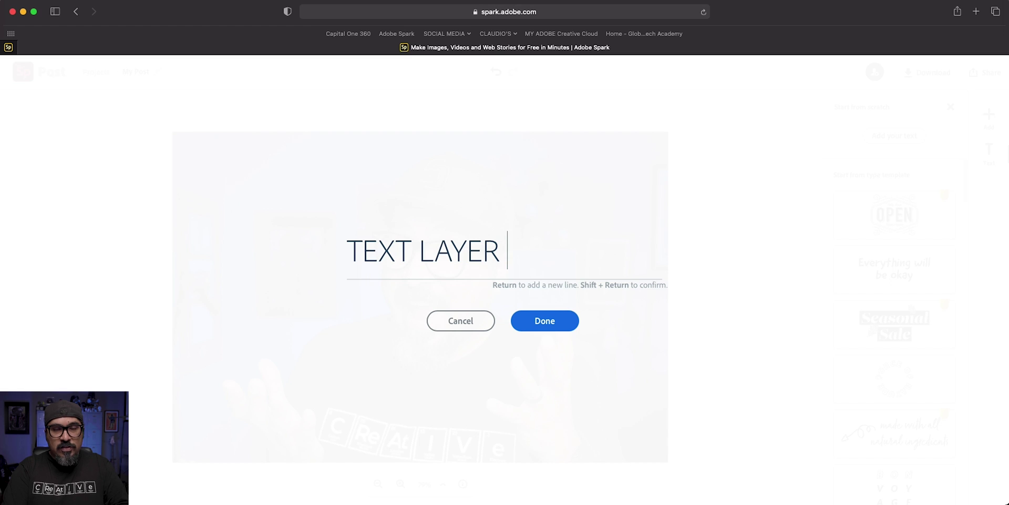
text( TEXT)
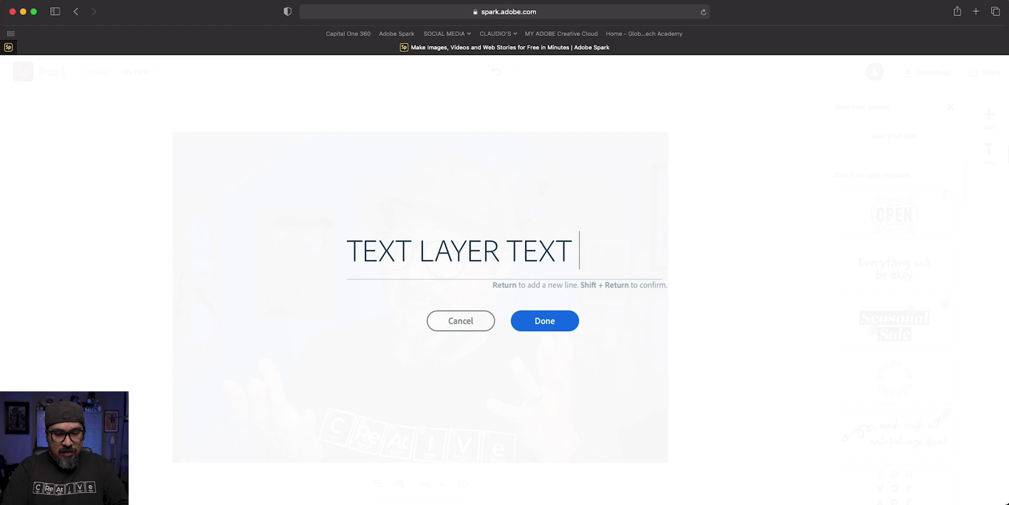
text( LAYER)
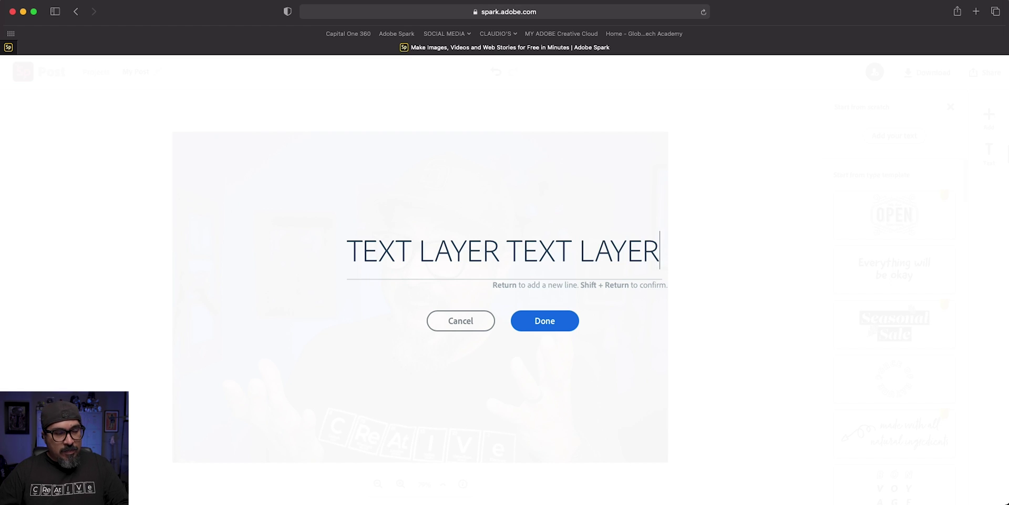
key(super+a)
key(super+c)
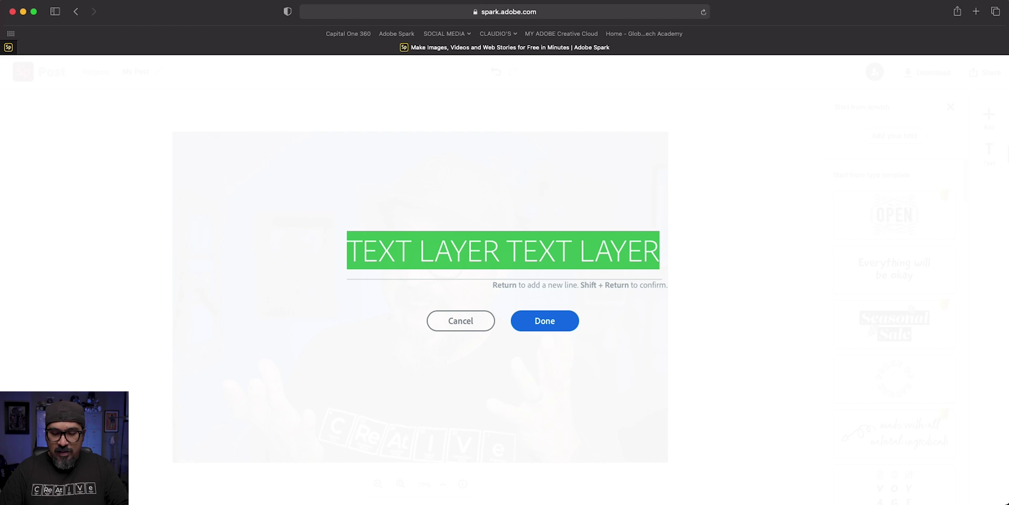
key(Right)
key(super+v)
key(super+v)
key(super+v)
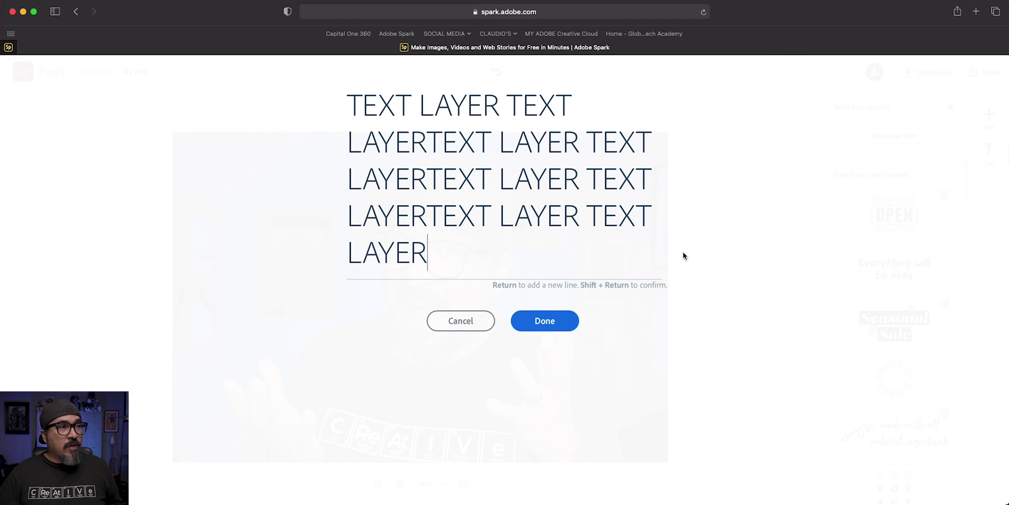
click(569, 321)
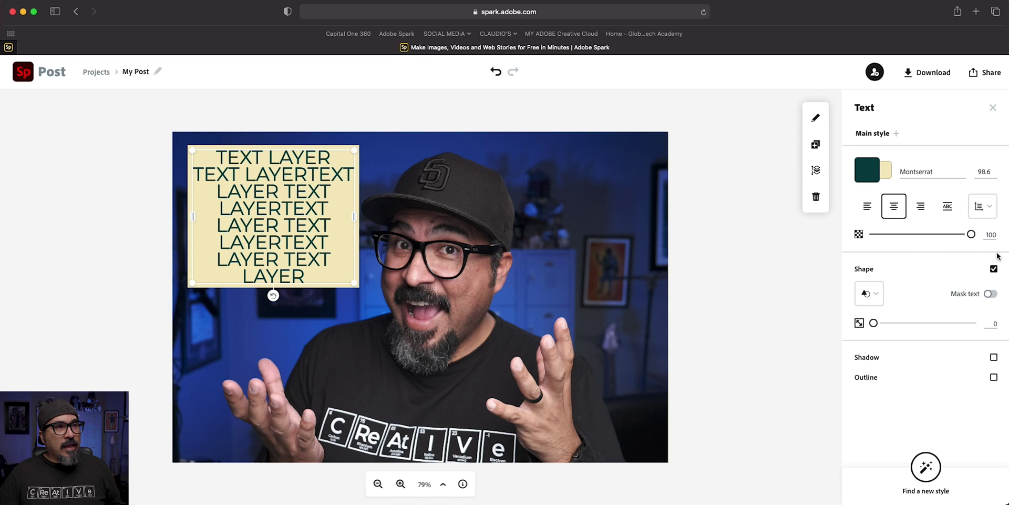
Remove the cream shape behind the text and make the text white
click(994, 269)
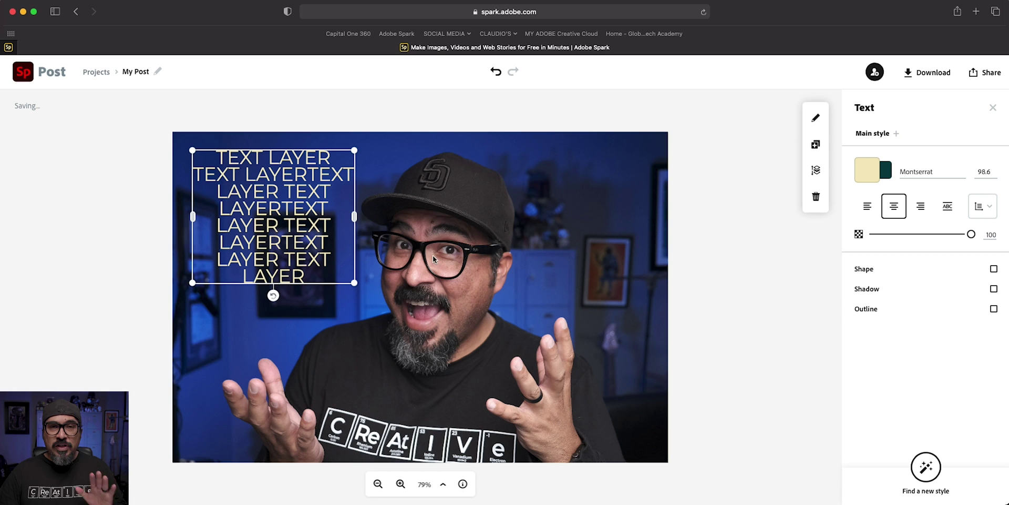
click(868, 170)
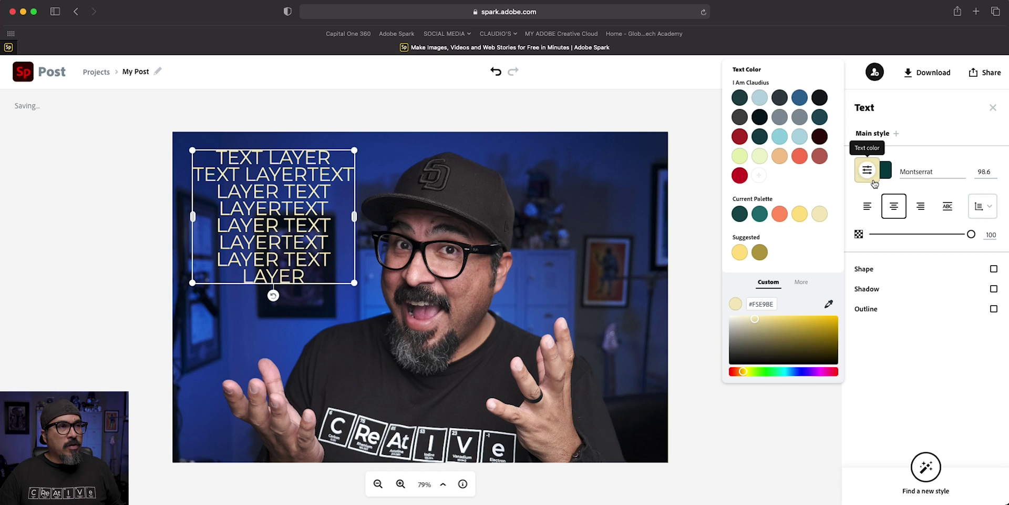
click(797, 282)
click(739, 308)
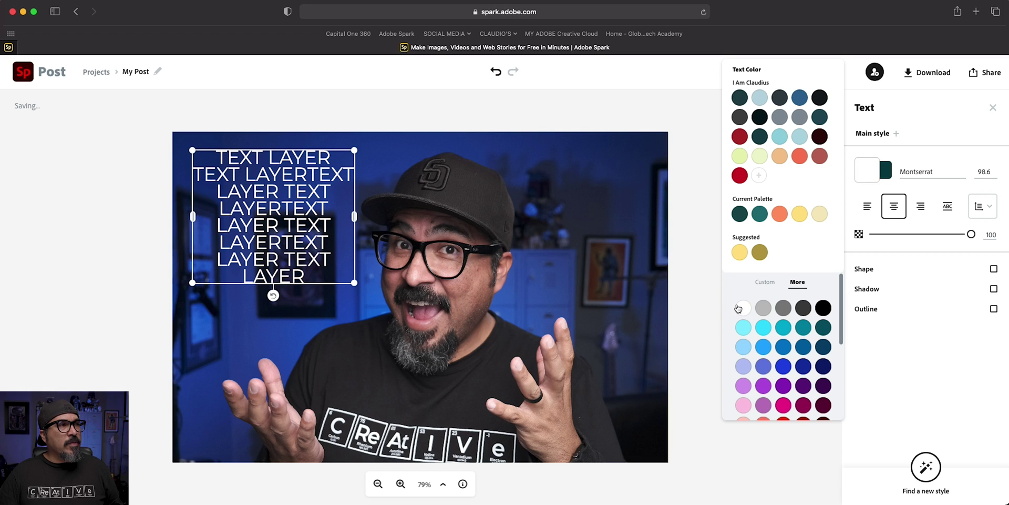
Set the font to Industry Inc Base and apply Capitalize & fit
click(920, 175)
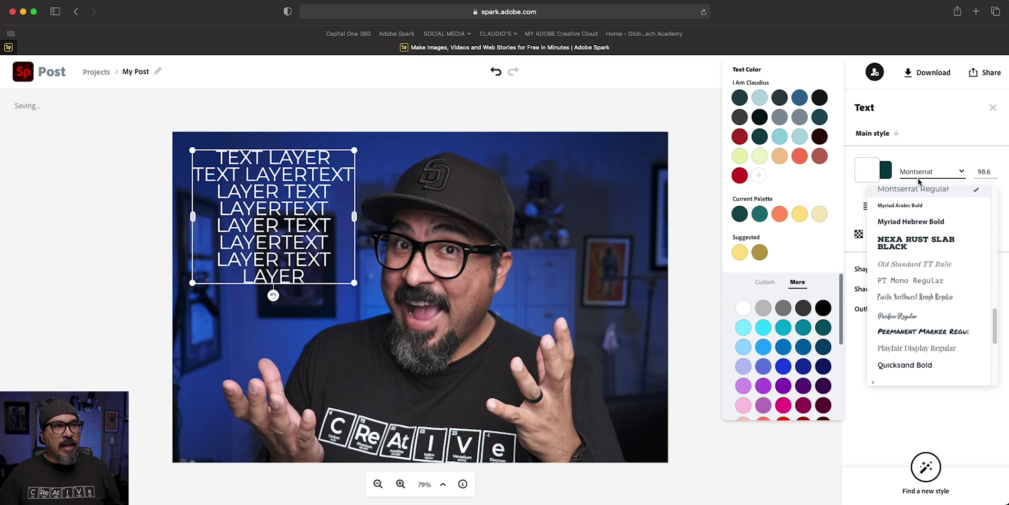
scroll(878, 239, down, 5)
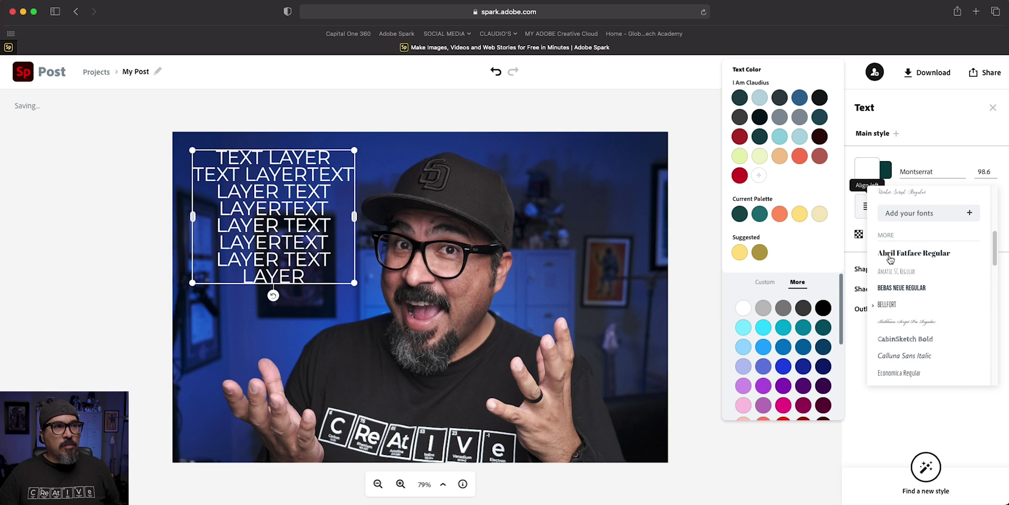
scroll(883, 252, down, 5)
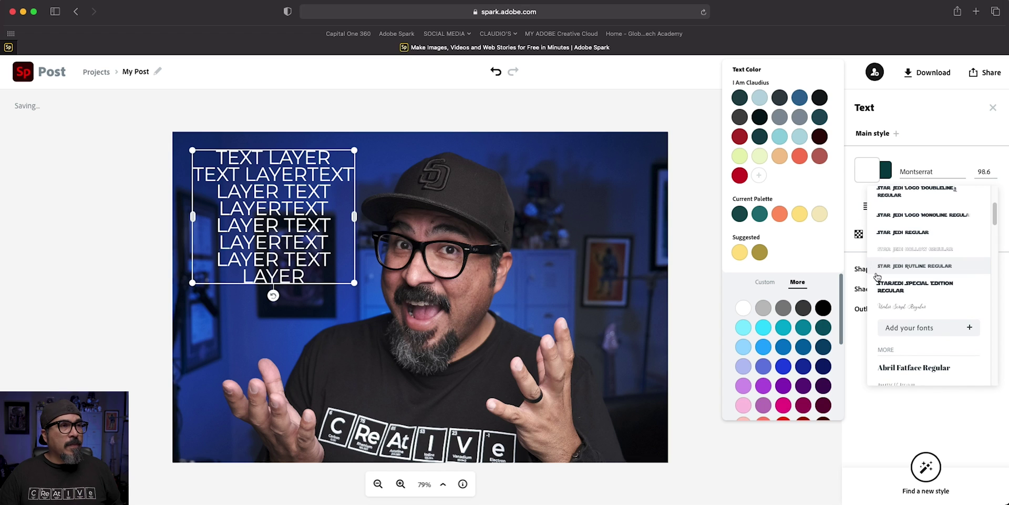
click(933, 220)
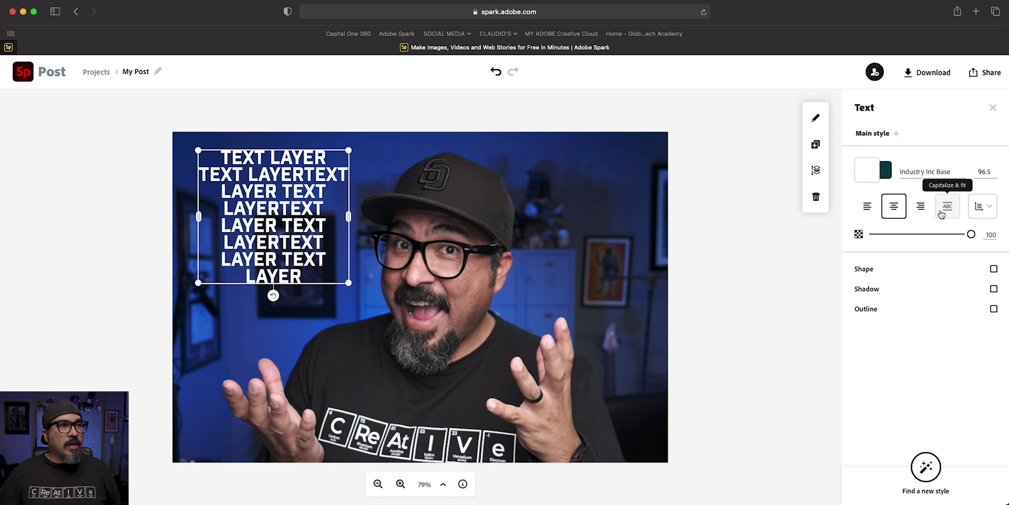
click(945, 208)
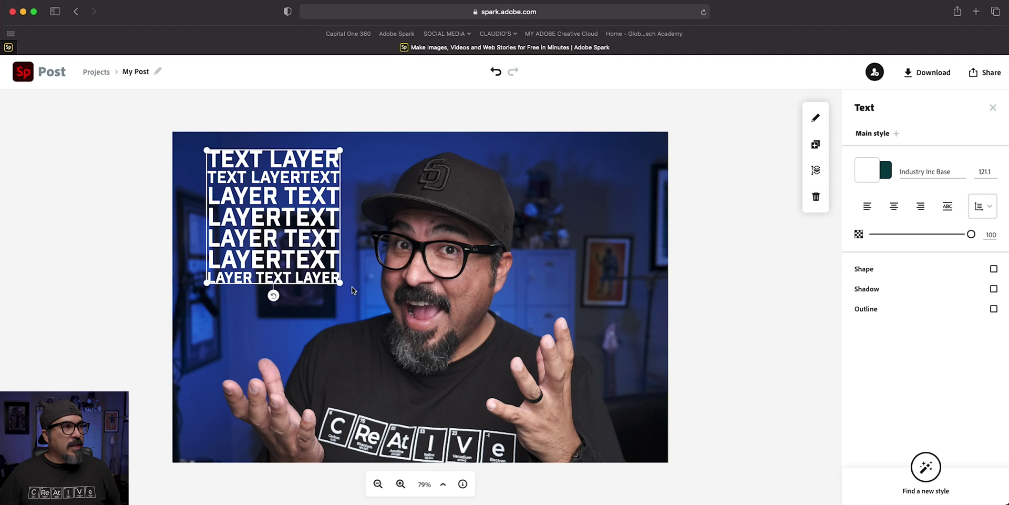
Enlarge the white text block to about size 427.7, spanning most of the photo
drag(341, 284, 650, 436)
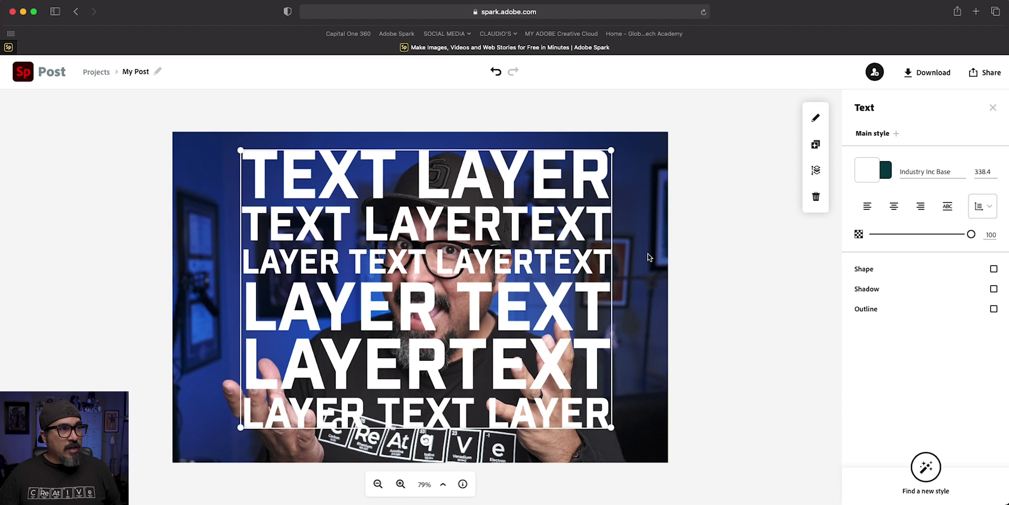
drag(612, 428, 654, 379)
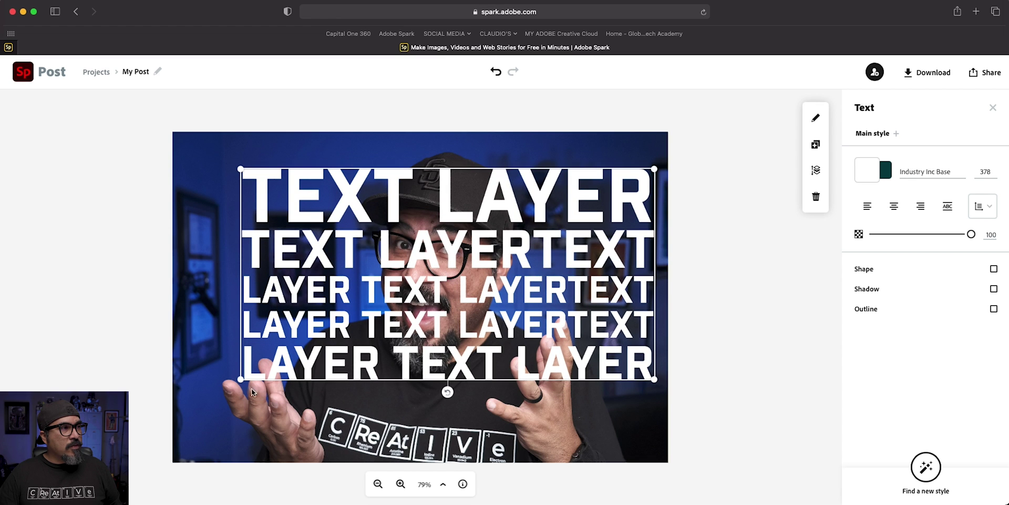
drag(241, 379, 194, 416)
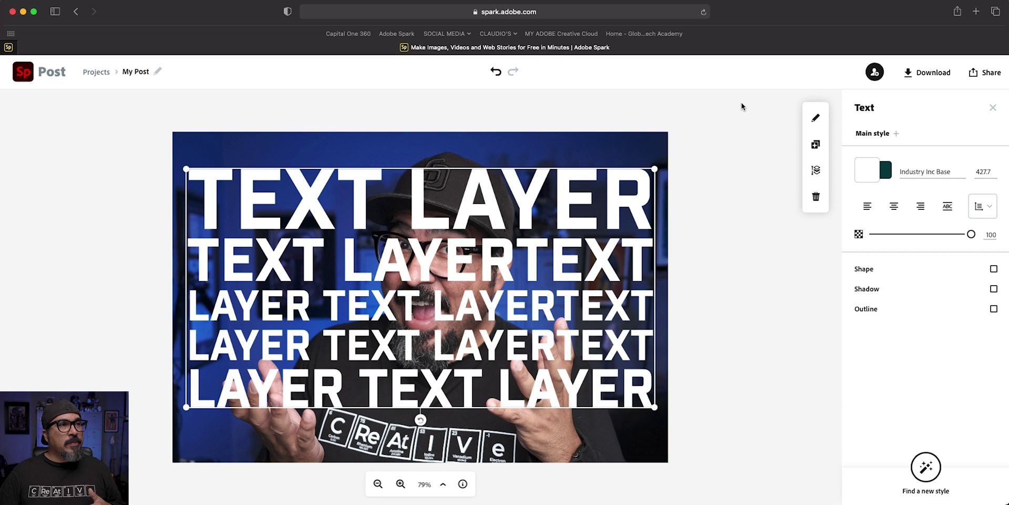
Move the text one layer down so the cut-out man appears in front of it
click(813, 171)
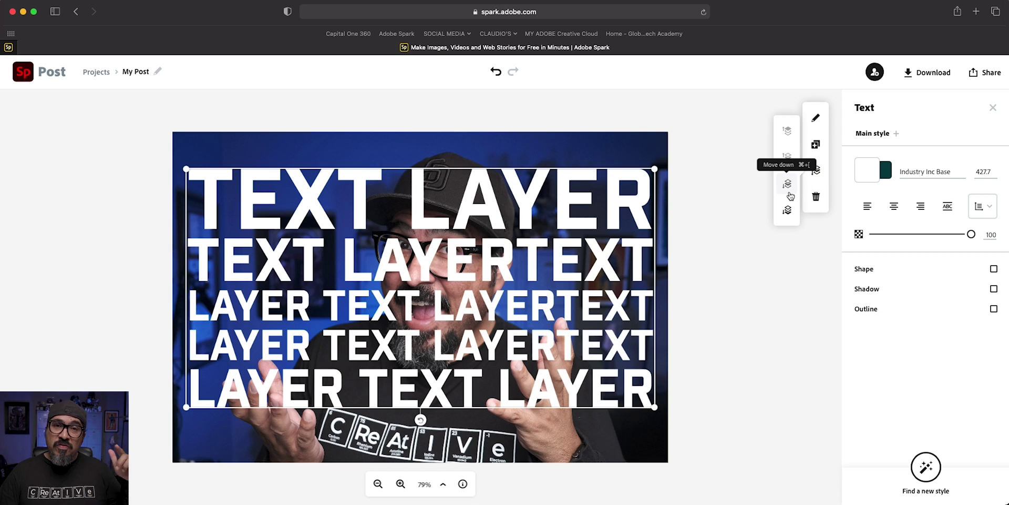
click(790, 195)
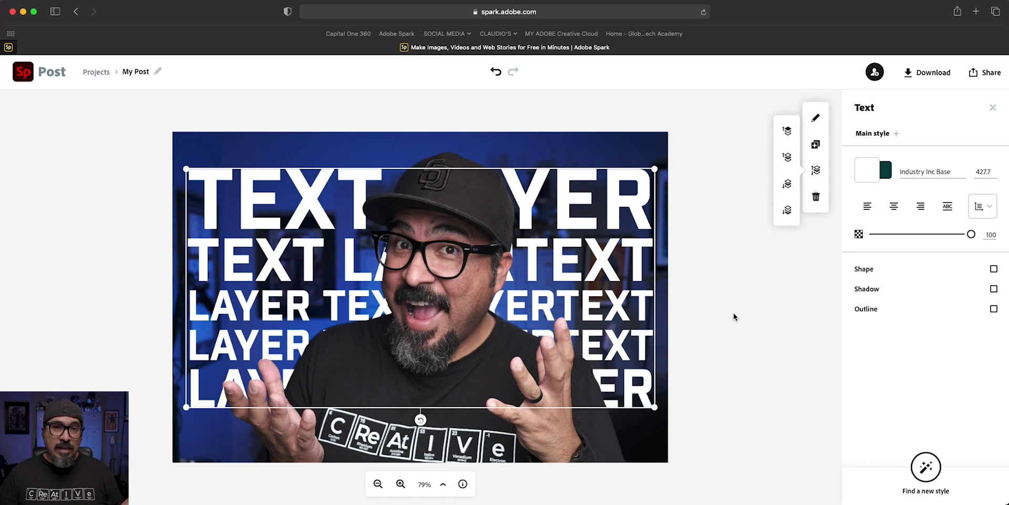
click(729, 344)
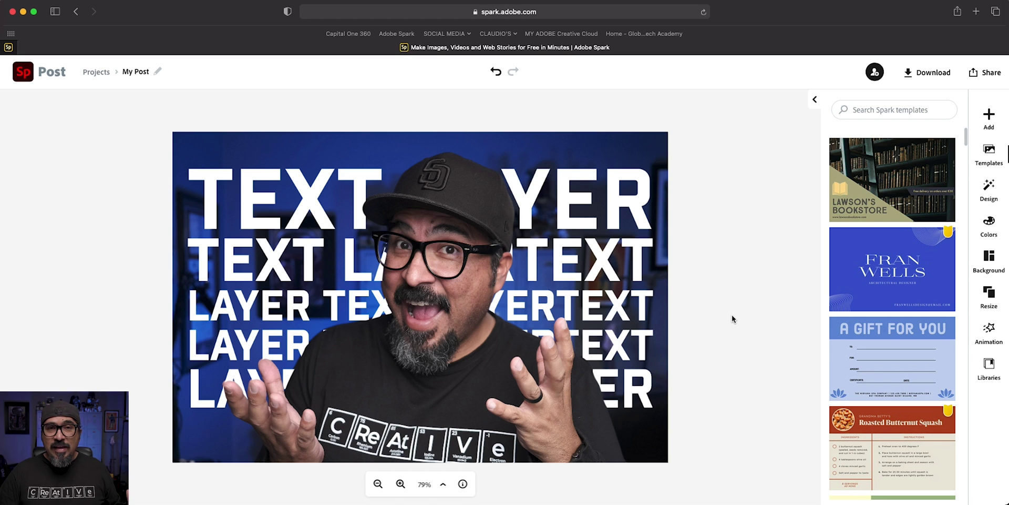